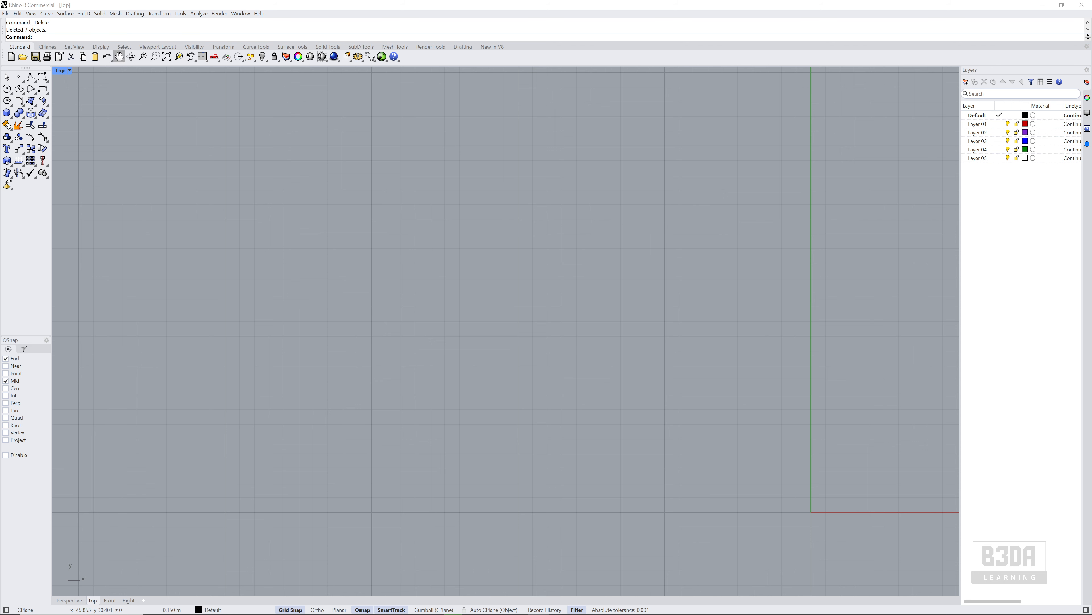
left_click(49, 14)
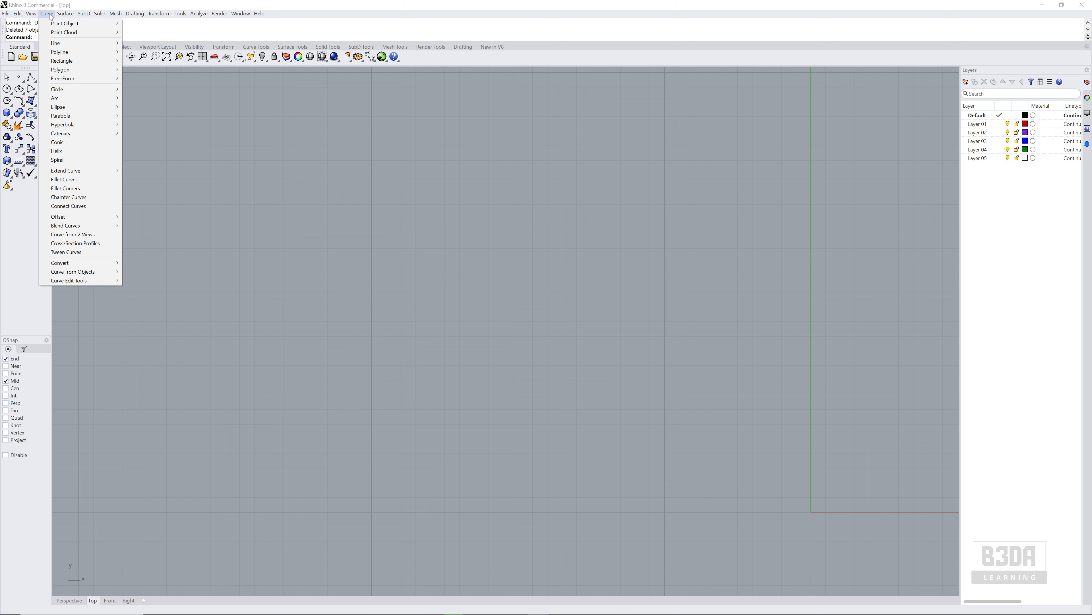
mouse_move(81, 45)
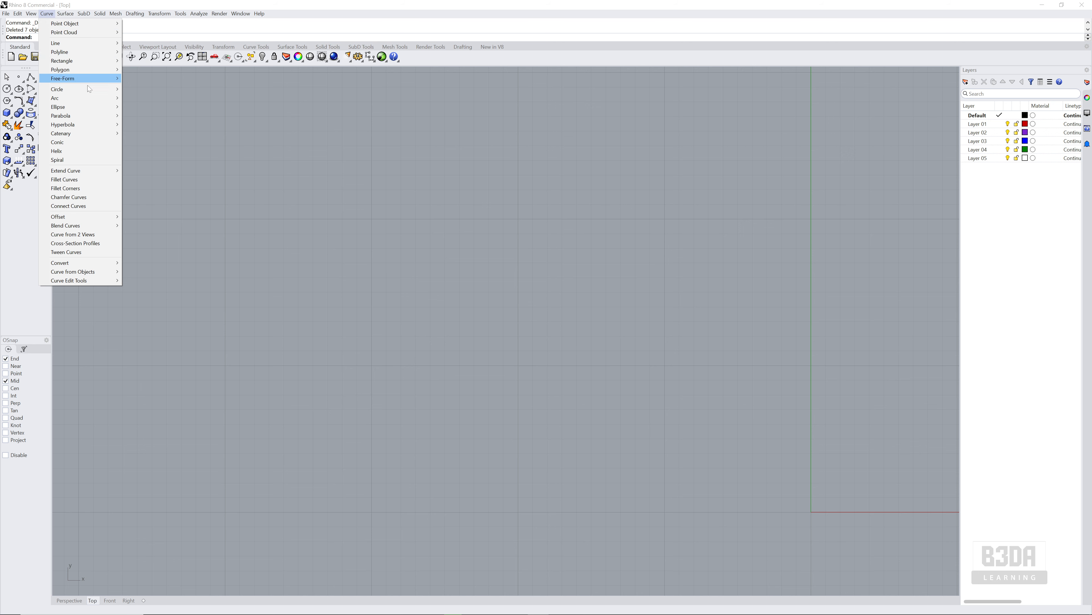
mouse_move(92, 110)
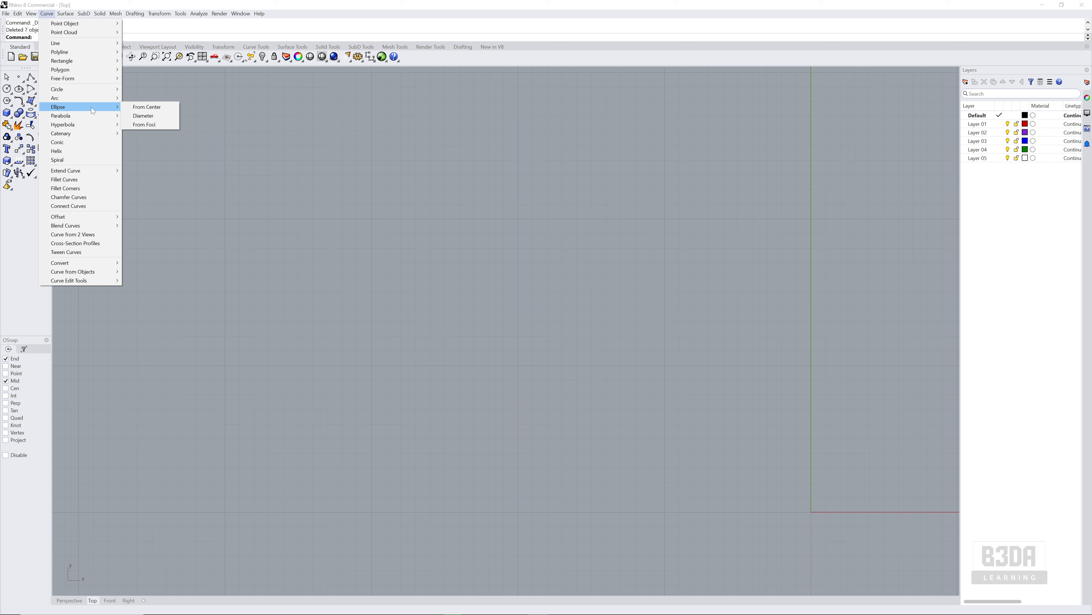
key("Escape")
key("Escape")
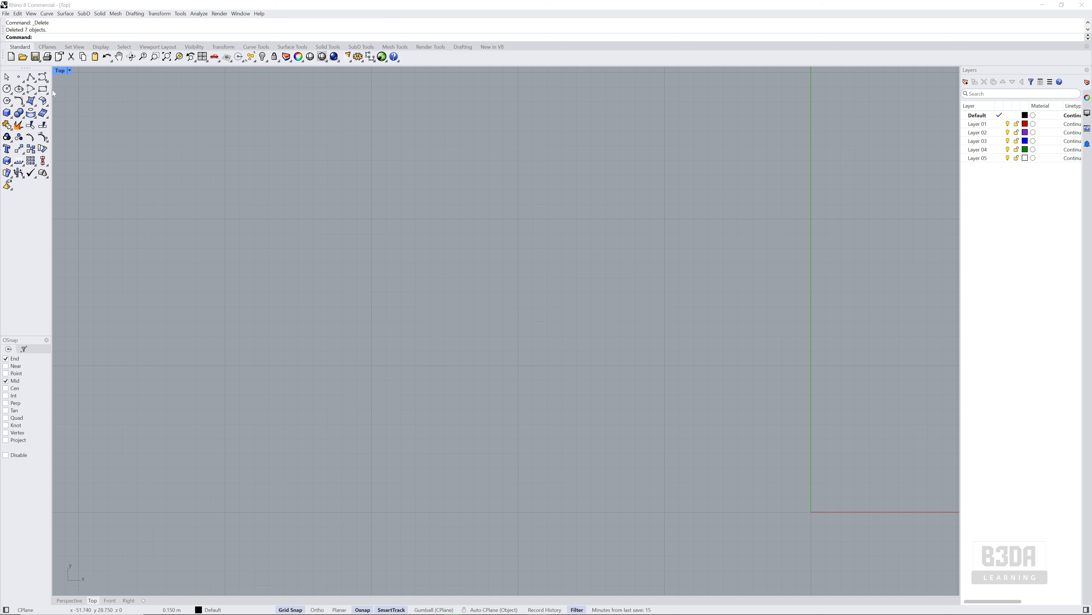
Draw a closed L-shape with Line Segments from (-20,20), with 10 m outer sides and 1 m thick legs
right_click(32, 78)
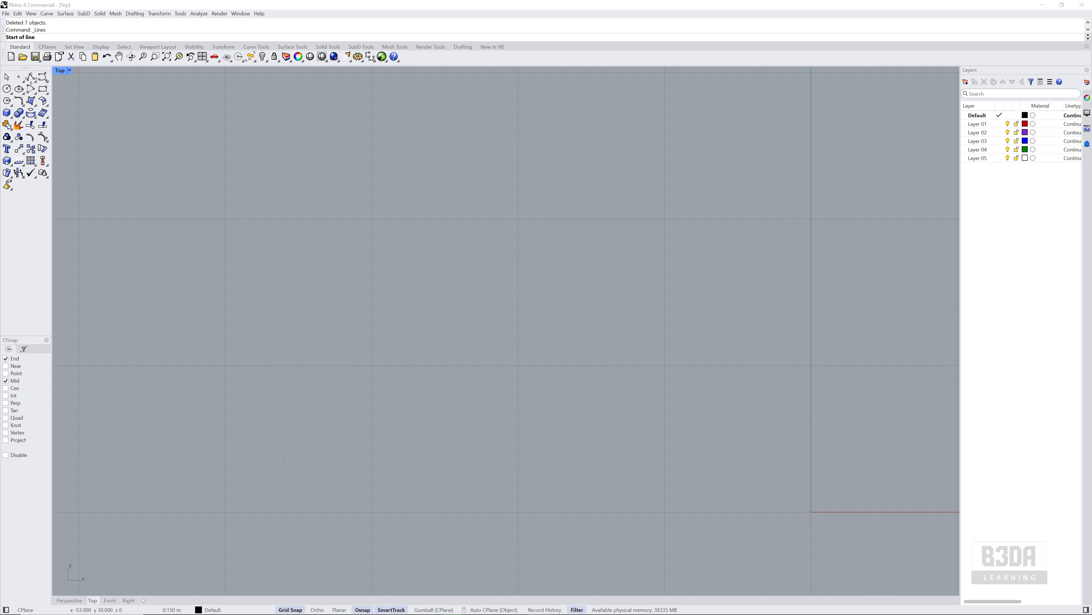
left_click(526, 218)
left_click(533, 219)
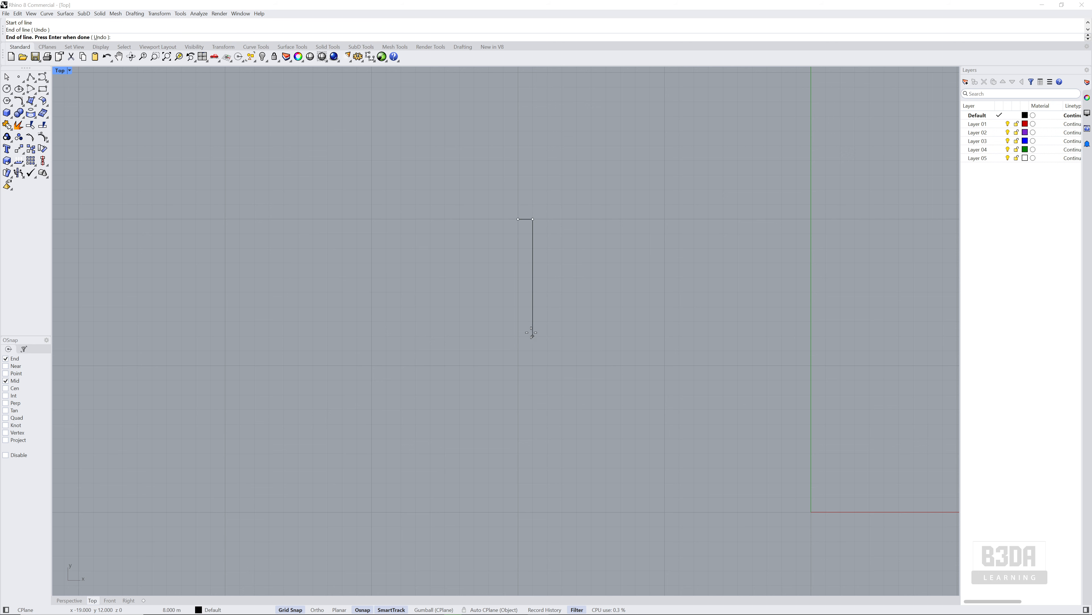
left_click(533, 350)
left_click(664, 350)
left_click(664, 365)
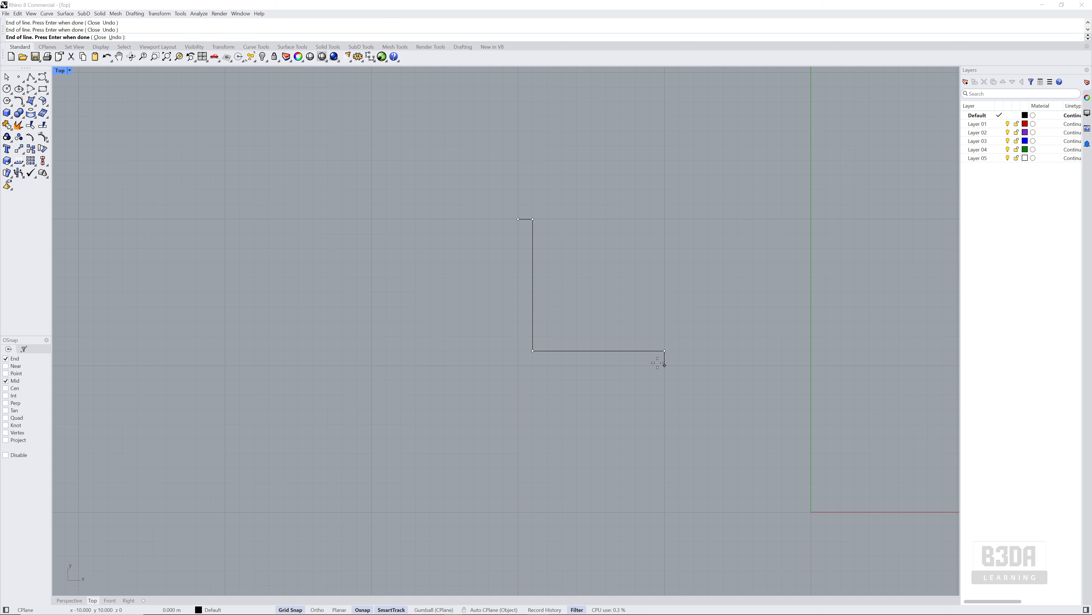
left_click(518, 365)
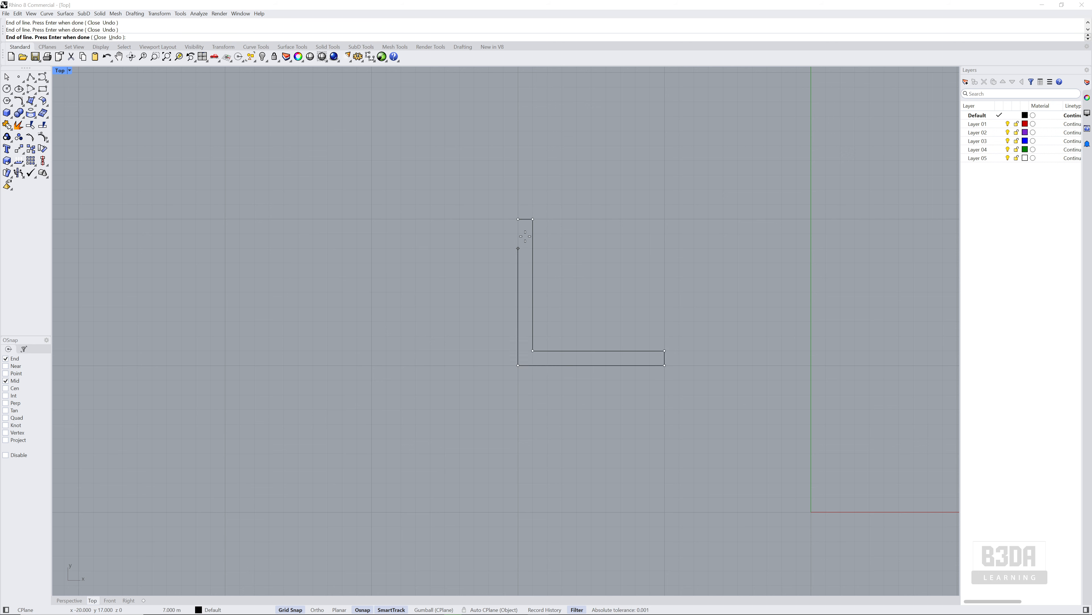
left_click(518, 219)
Select the edges of the L-shape one at a time to examine whether they are separate lines
right_click_drag(484, 280, 471, 281)
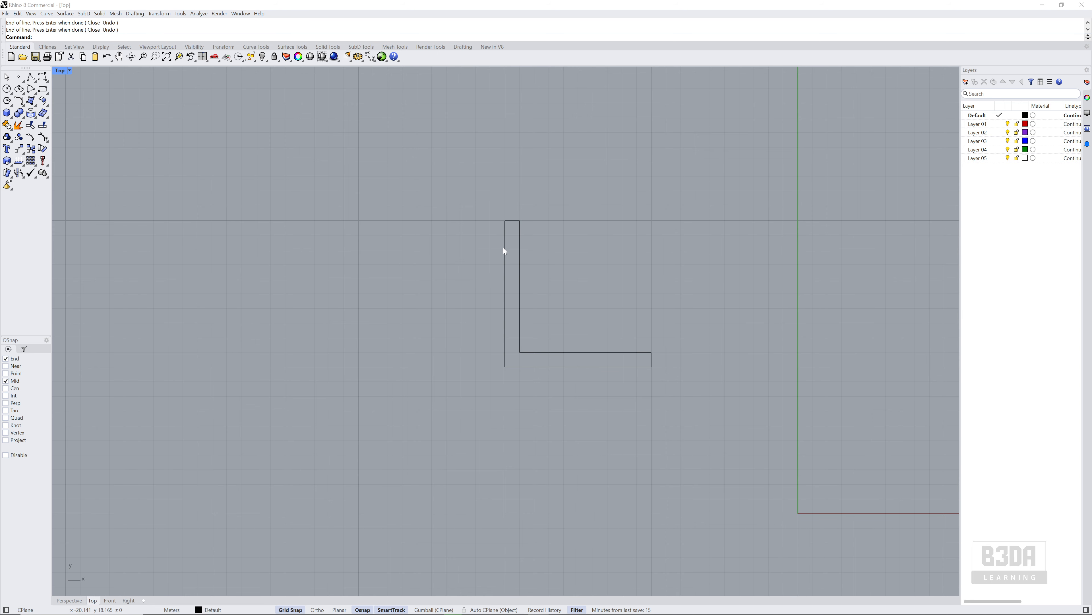
left_click(520, 234)
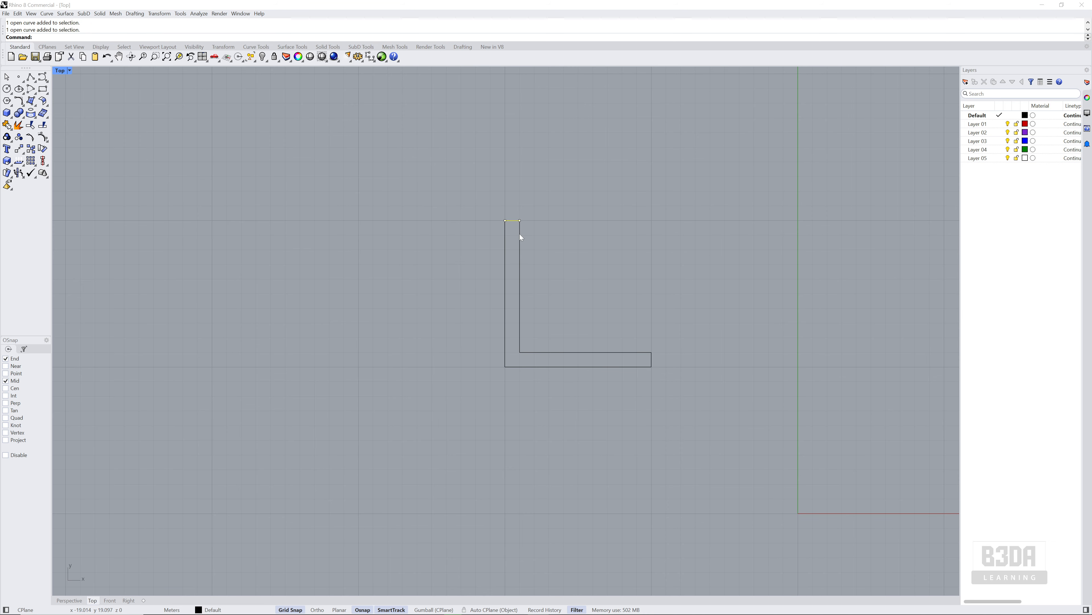
left_click(586, 351)
left_click(652, 357)
left_click(533, 367)
left_click(505, 315)
left_click(453, 329)
Draw a closed L-shape as a Polyline from (-40,20), with 10 m outer sides and 1 m thick legs
right_click_drag(444, 313, 520, 329)
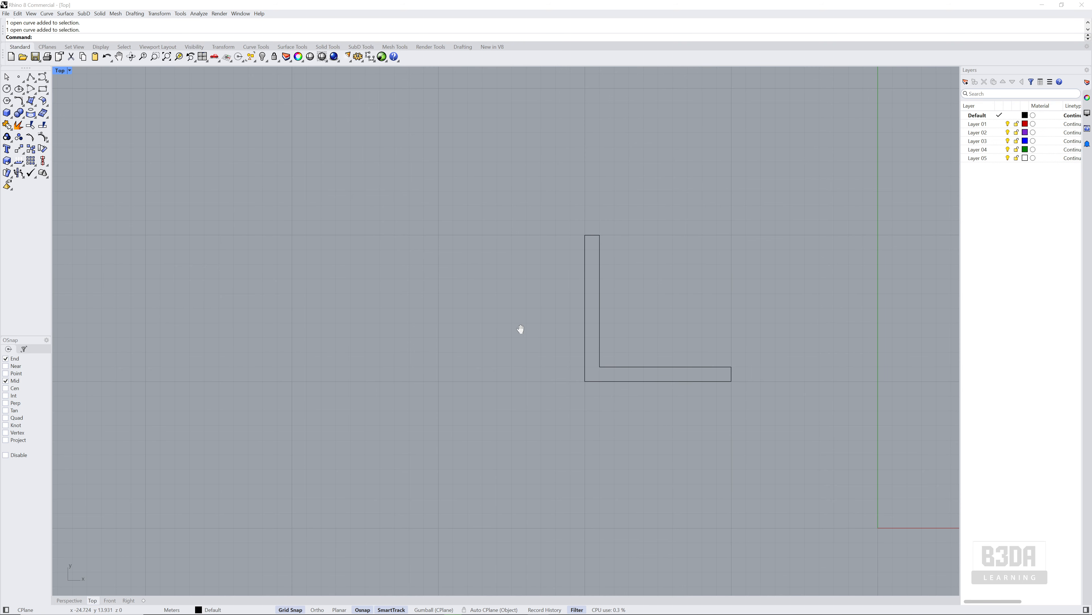
left_click(29, 78)
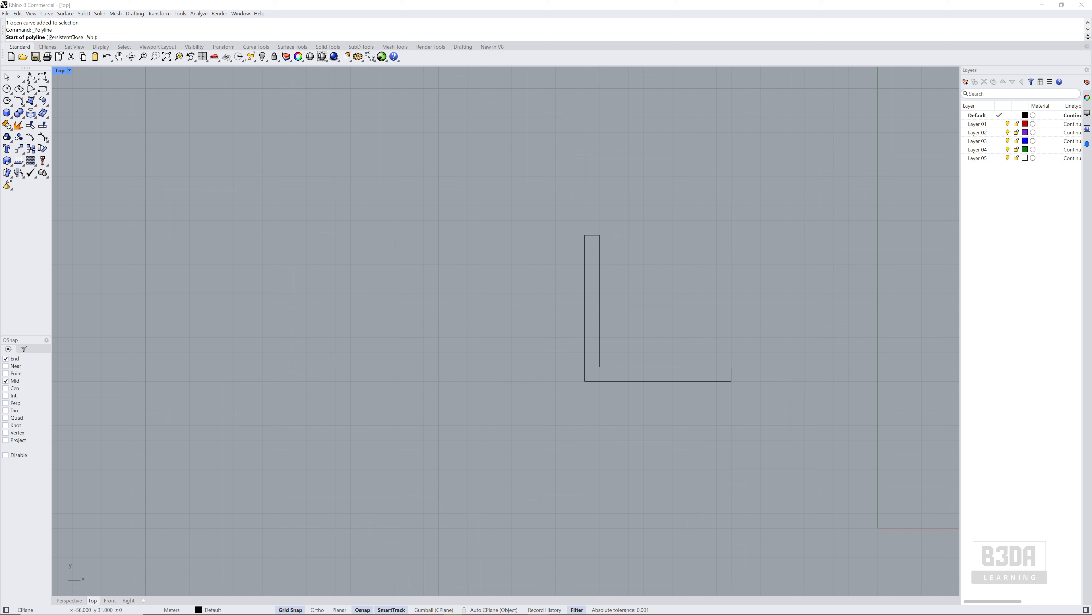
left_click(292, 235)
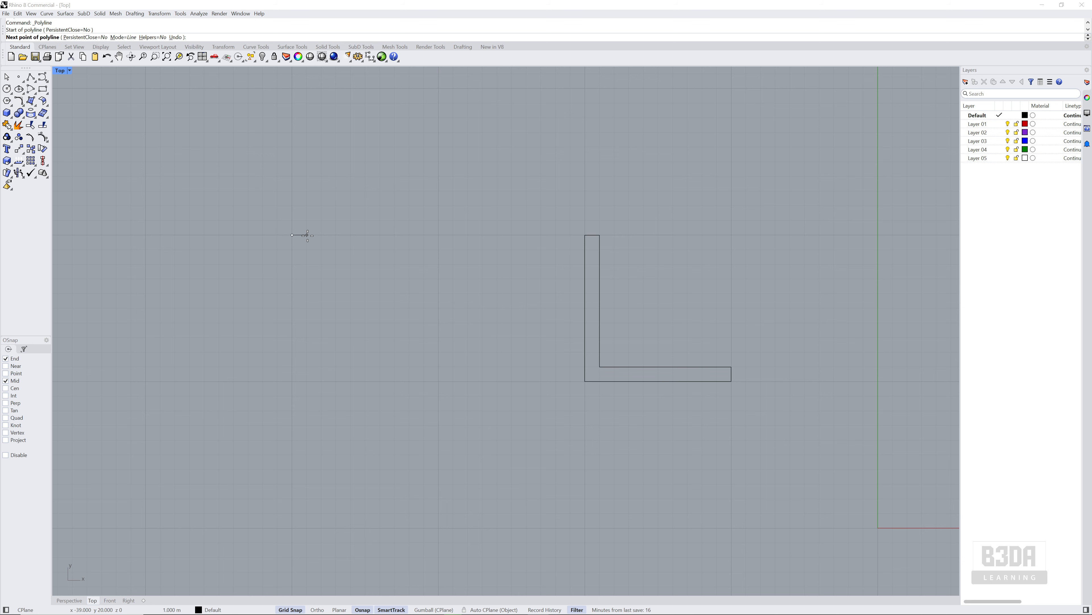
left_click(307, 235)
left_click(307, 366)
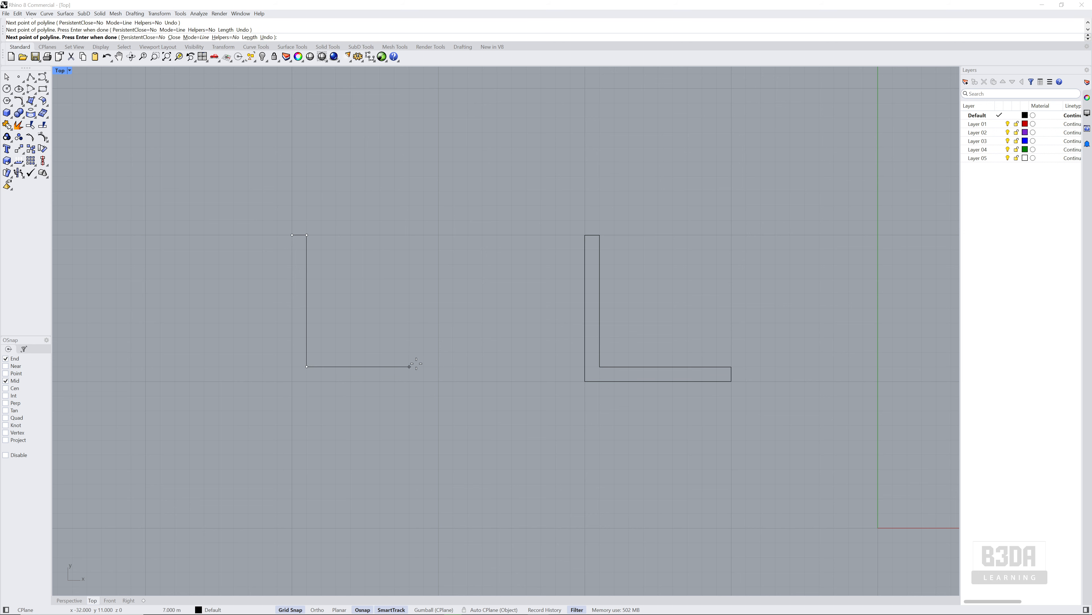
left_click(439, 366)
left_click(439, 381)
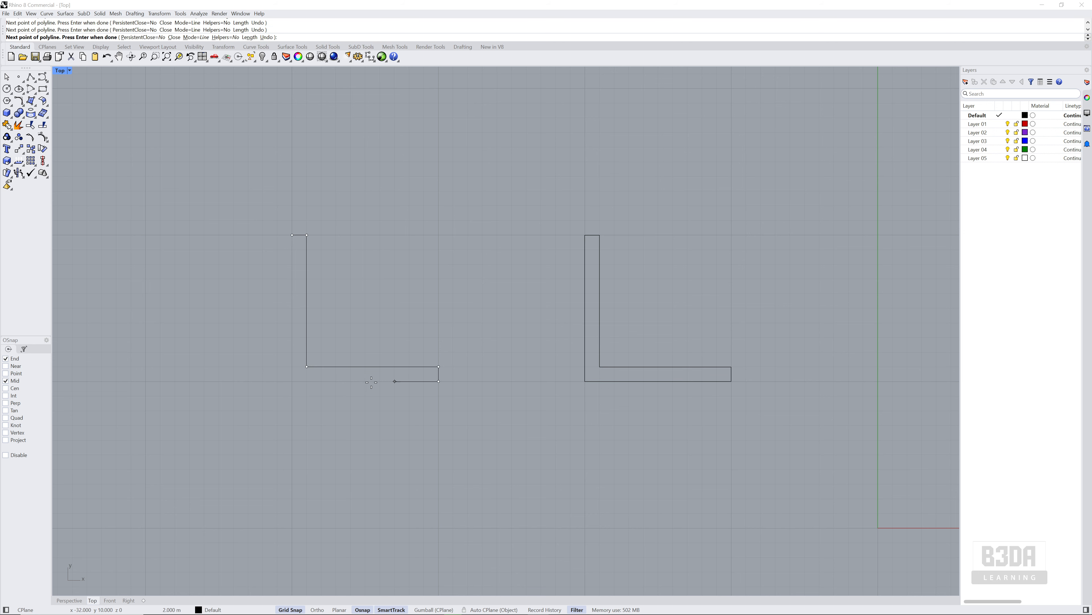
left_click(292, 381)
left_click(293, 235)
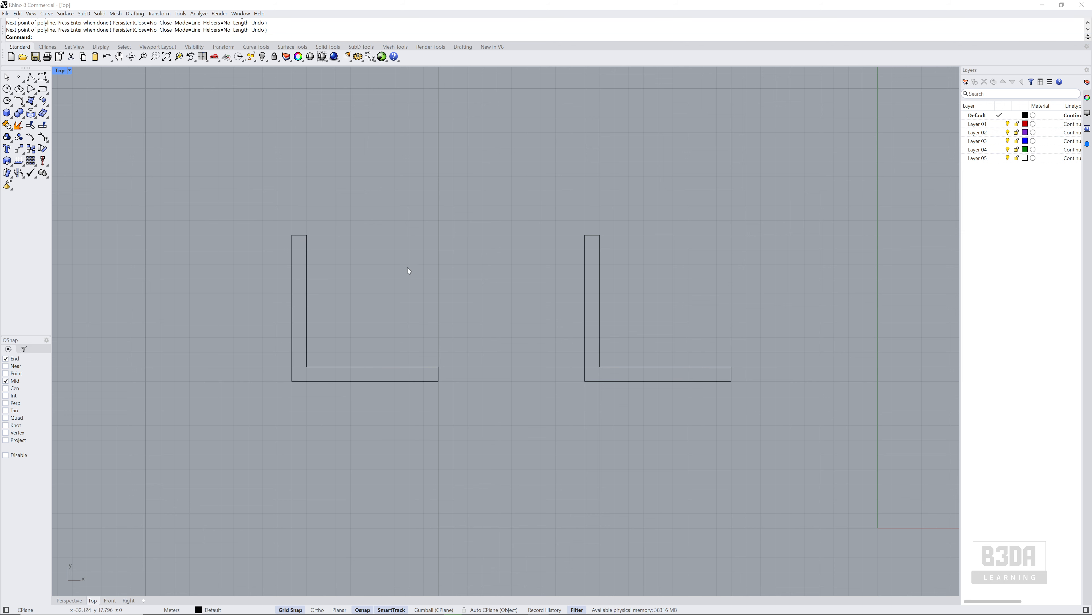
Select the polyline L-shape and several edges of the line-segment L-shape to compare how each one selects
right_click_drag(408, 267, 421, 300)
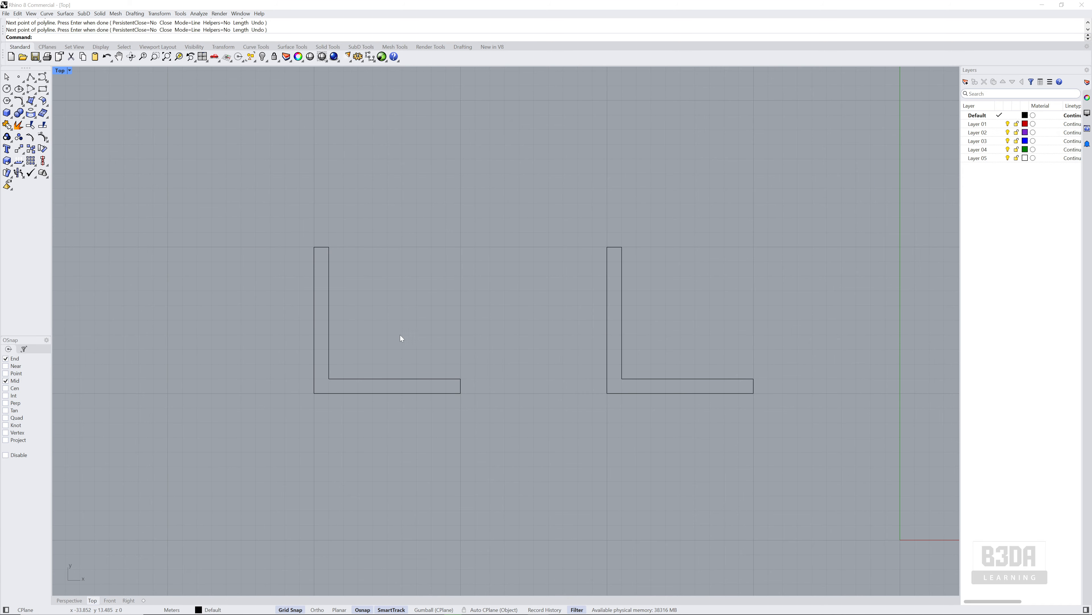
left_click(389, 379)
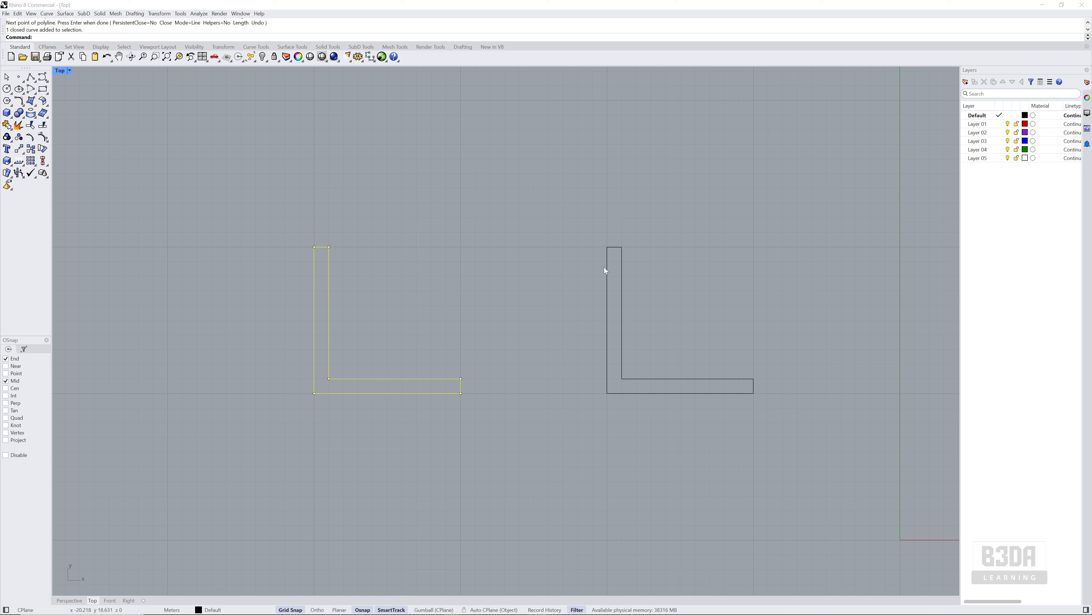
left_click(623, 267)
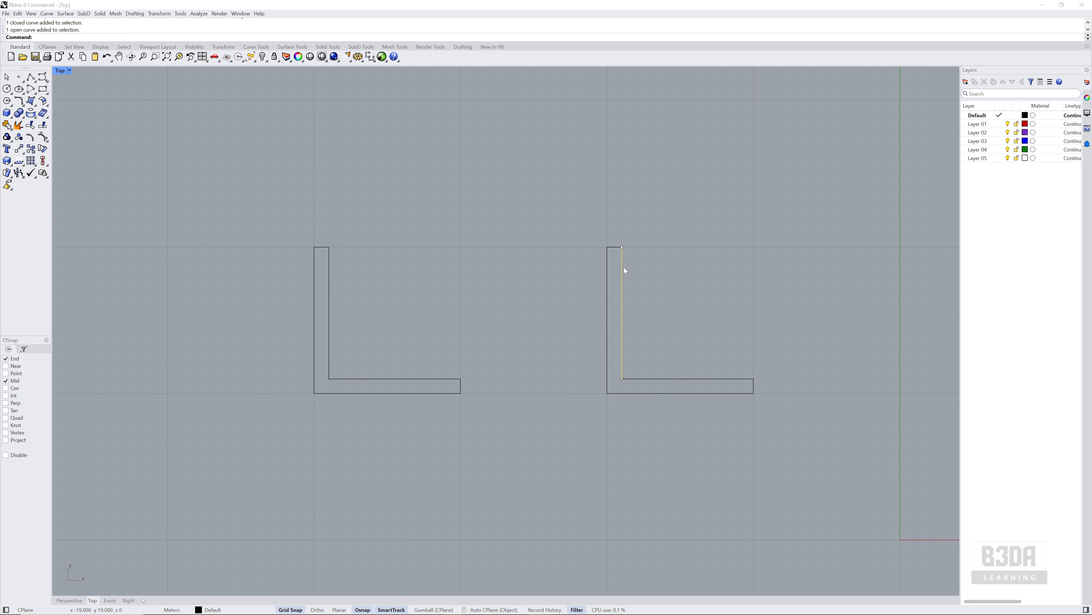
left_click(684, 379)
left_click(754, 384)
Join all the separate lines of the right-hand L-shape into one curve and select it to check
left_click_drag(561, 194, 815, 450)
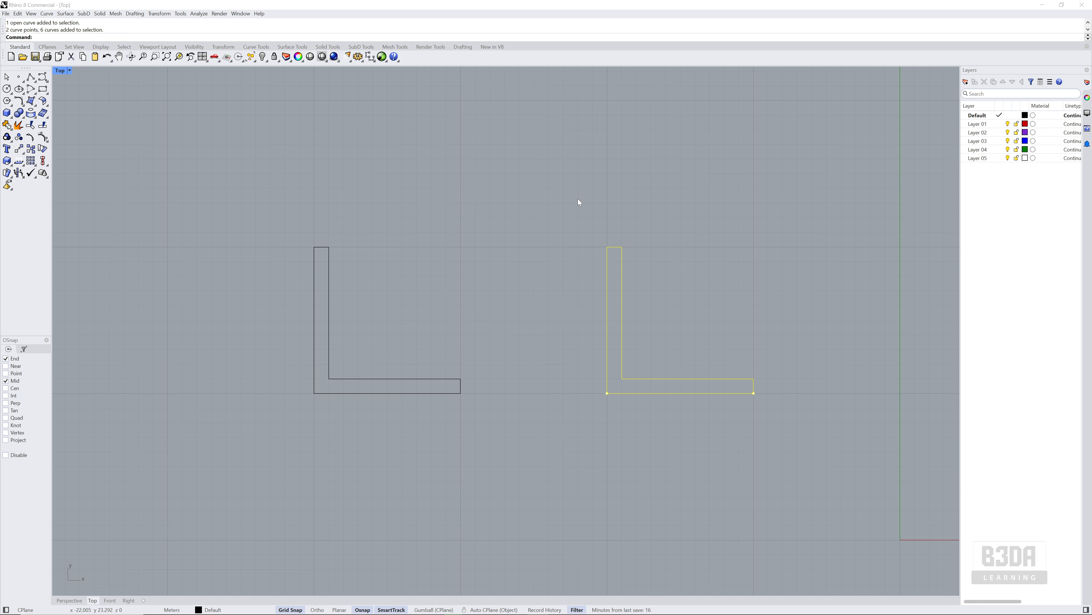
left_click(6, 123)
left_click(615, 298)
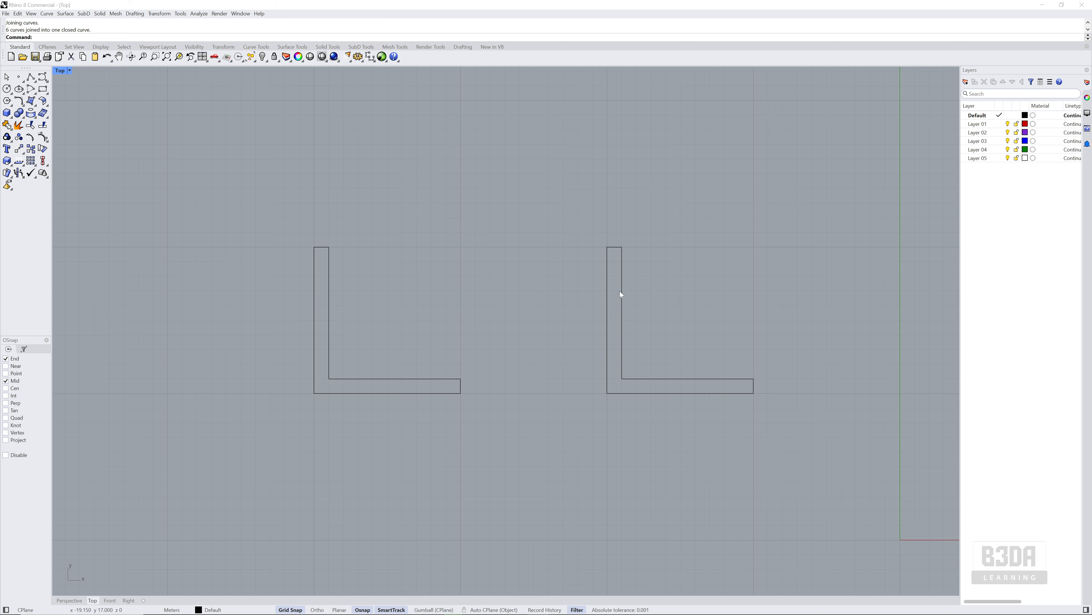
left_click(622, 290)
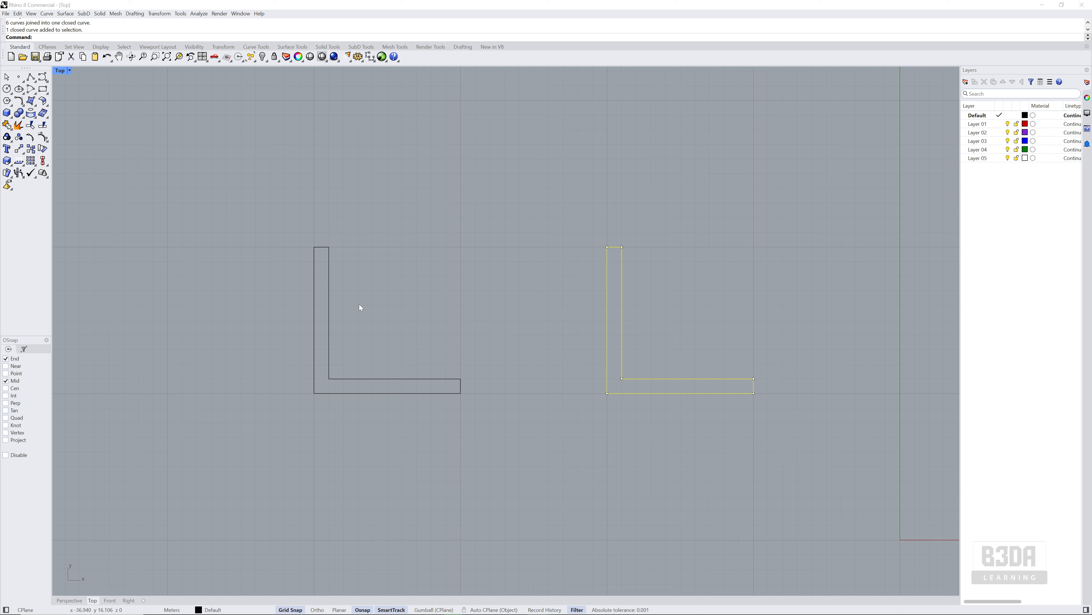
Explode the left-hand polyline L-shape into separate segments and select its edges individually to check them
left_click(329, 278)
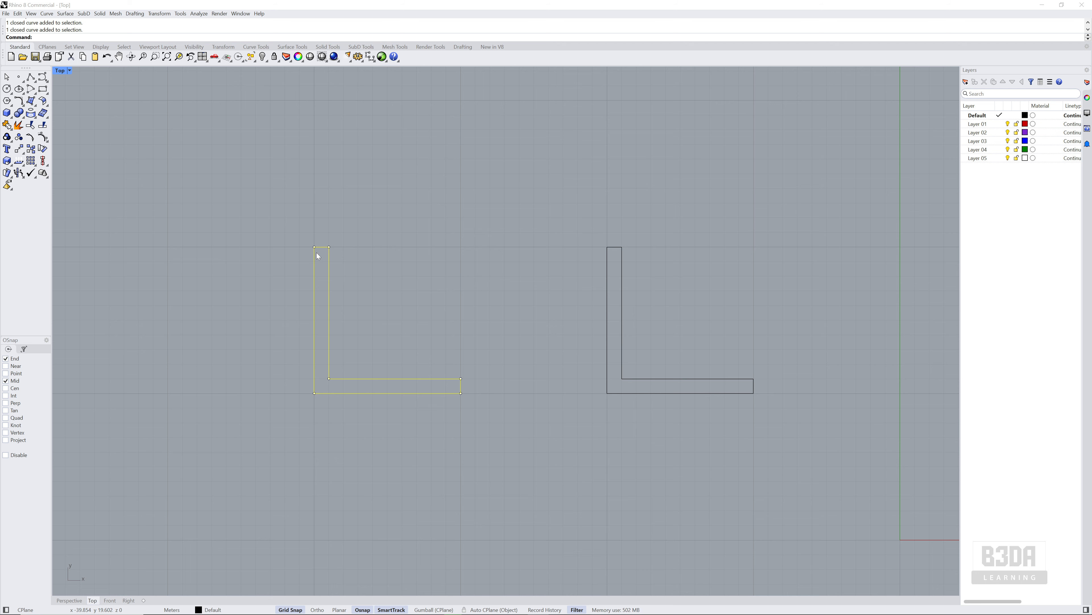
left_click(19, 125)
left_click(329, 303)
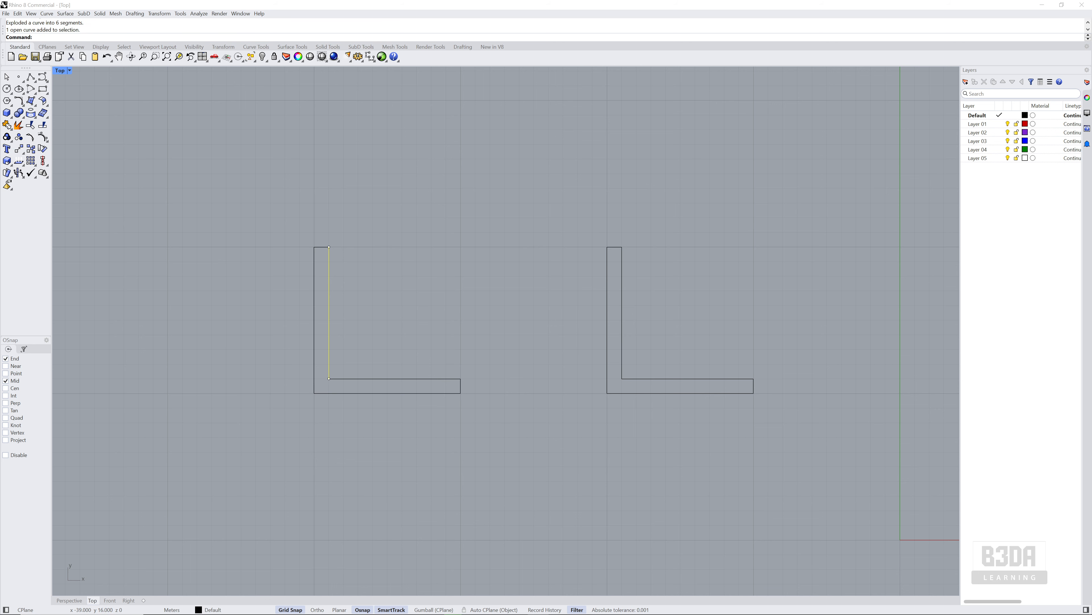
left_click(401, 378)
left_click(413, 393)
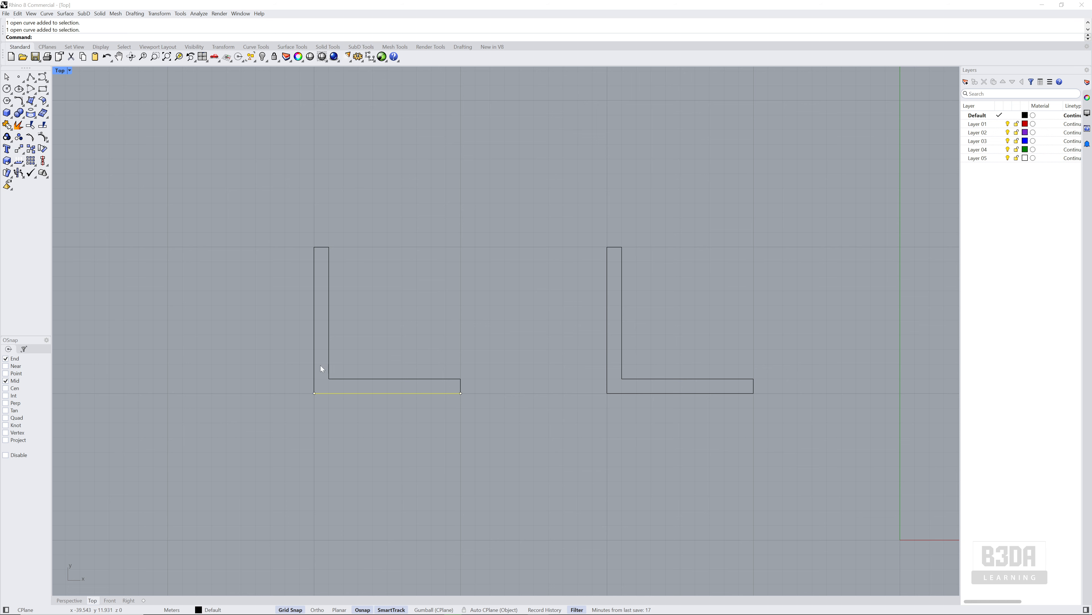
left_click(314, 359)
left_click(326, 261)
left_click(330, 285)
left_click(412, 379)
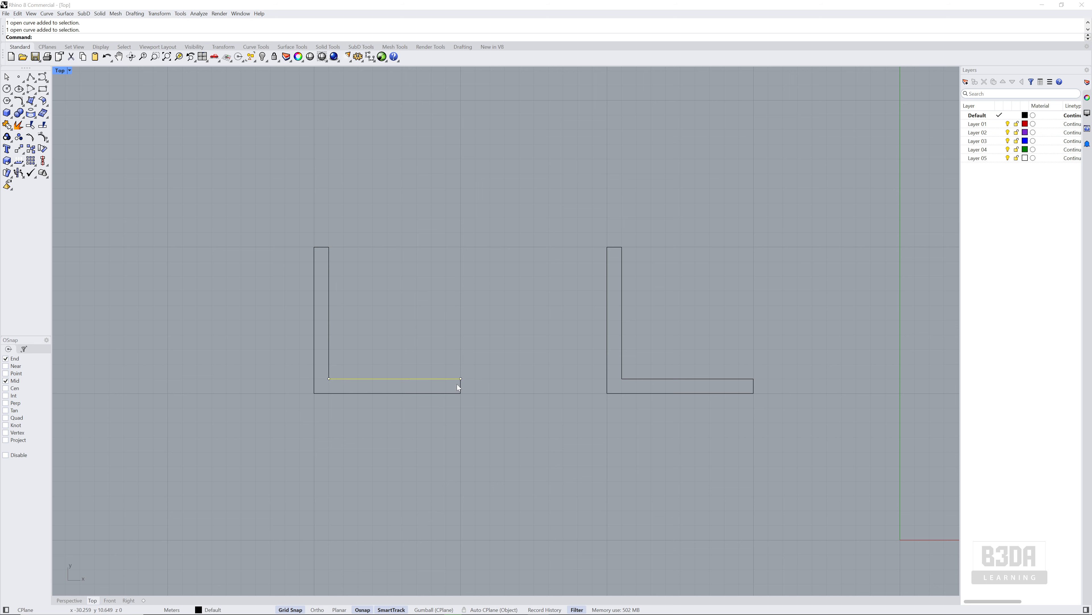
left_click(395, 392)
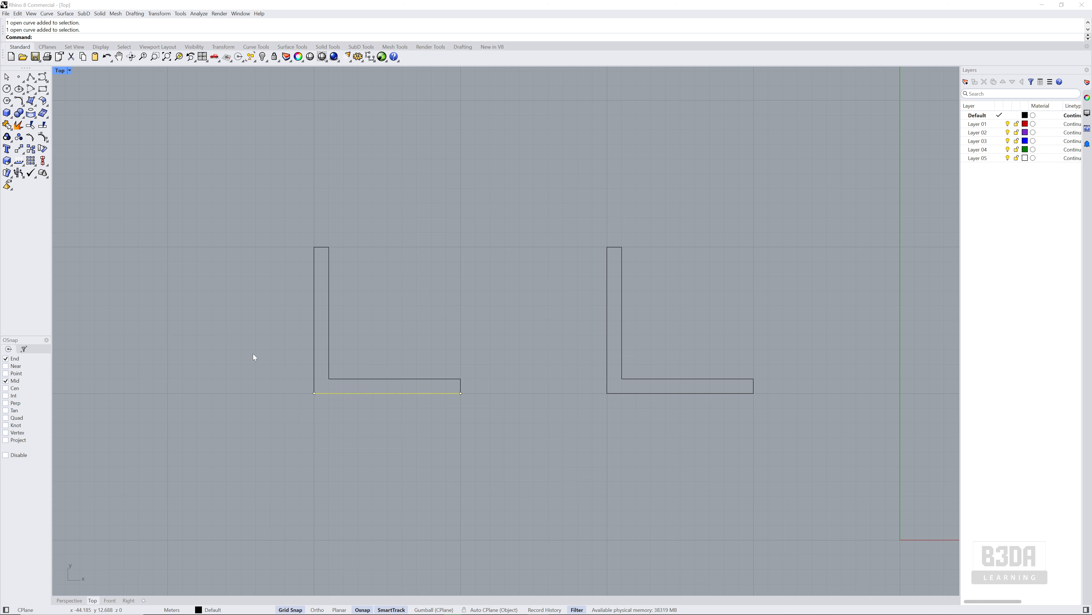
Nudge the outer vertical edge of the exploded L-shape about 10 m to the left, away from the other segments
left_click(315, 297)
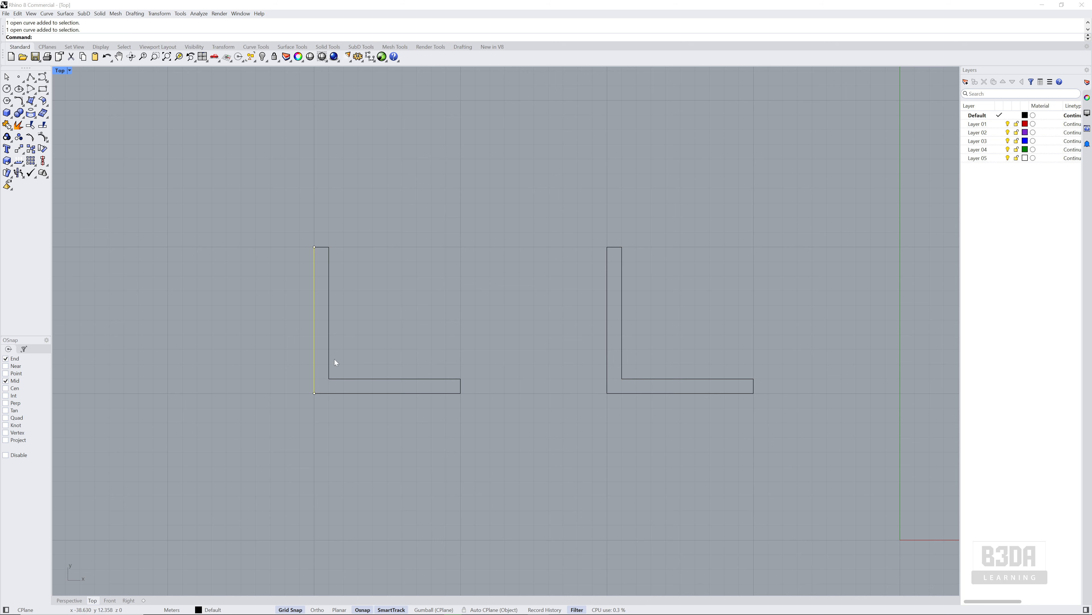
key("alt+Left")
key("alt+Left")
key("alt+Left")
key("alt+Left")
key("alt+Left")
key("alt+Left")
key("alt+Left")
key("alt+Left")
key("alt+Left")
key("alt+Left")
key("alt+Left")
key("alt+Left")
key("alt+Left")
key("alt+Left")
key("alt+Left")
key("alt+Left")
key("alt+Left")
key("alt+Left")
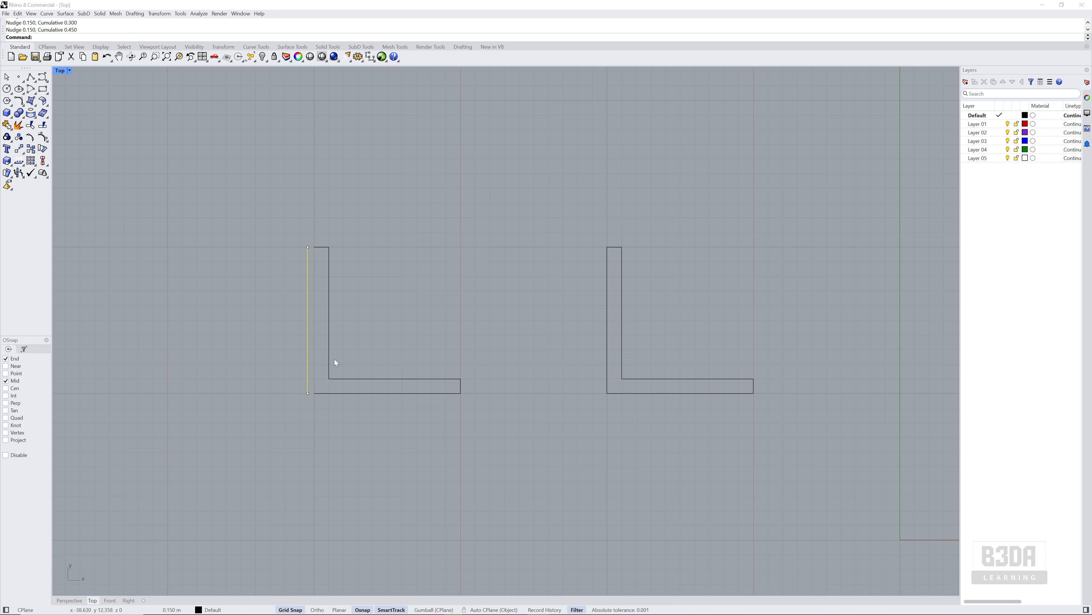
key("alt+Left")
key("alt+Left")
key("alt+Left")
key("alt+Left")
key("alt+Left")
key("alt+Left")
key("alt+Left")
key("alt+Left")
key("alt+Left")
key("alt+Left")
key("alt+Left")
key("alt+Left")
key("alt+Left")
key("alt+Left")
key("alt+Left")
key("alt+Left")
key("alt+Left")
key("alt+Left")
key("alt+Left")
key("alt+Left")
key("alt+Left")
Join the five remaining segments of the exploded L-shape into one open curve and select it to check
left_click_drag(289, 228, 537, 438)
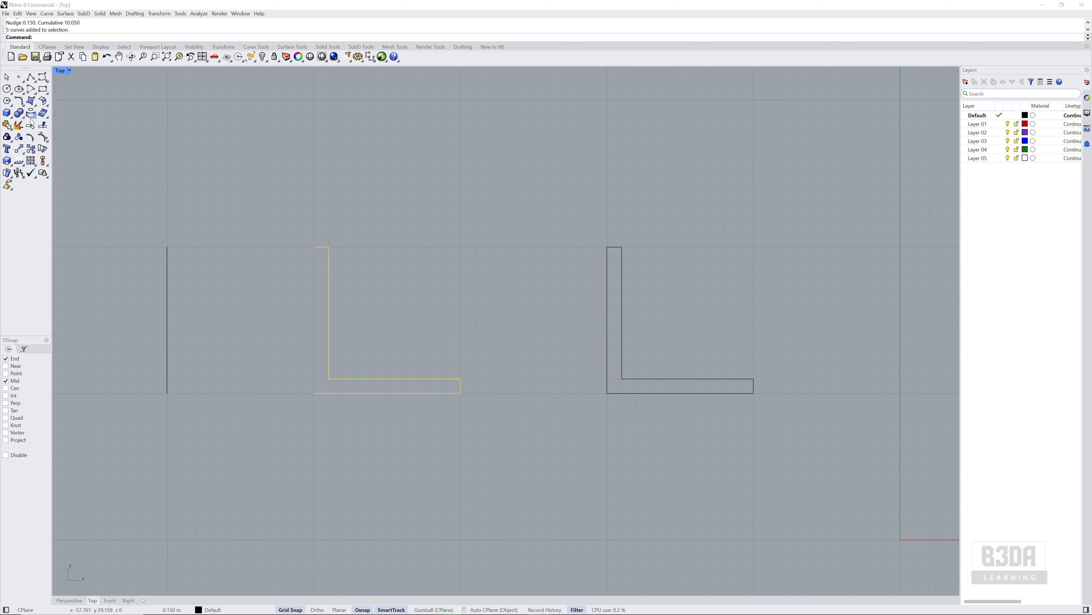
left_click(7, 126)
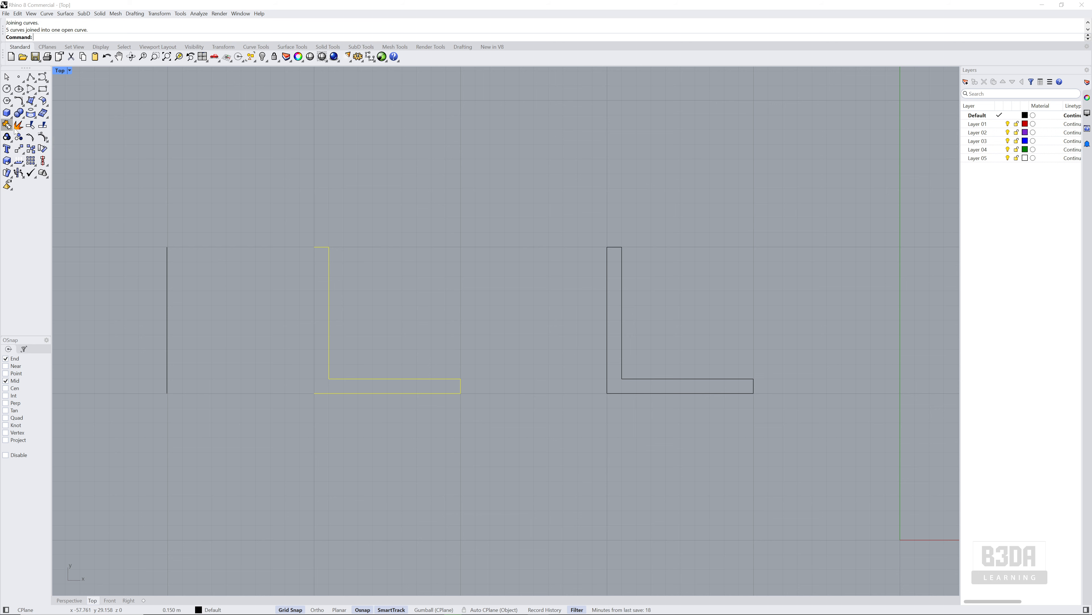
left_click(328, 279)
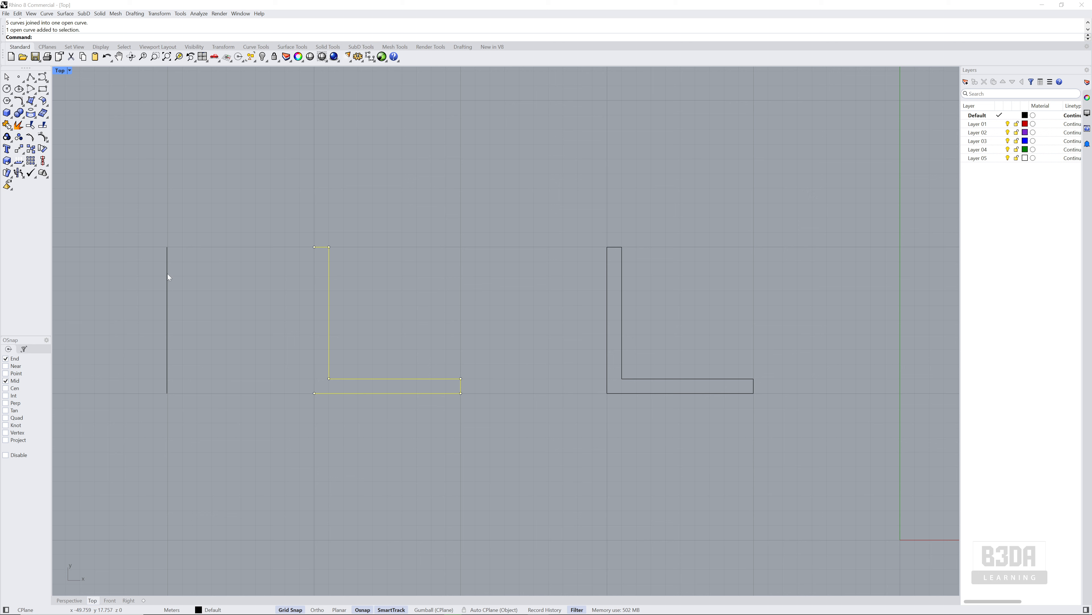
Start a polyline at the open L-shape's upper free end, going 10 m up, 6 m left and 1 m down
left_click(31, 78)
left_click(314, 247)
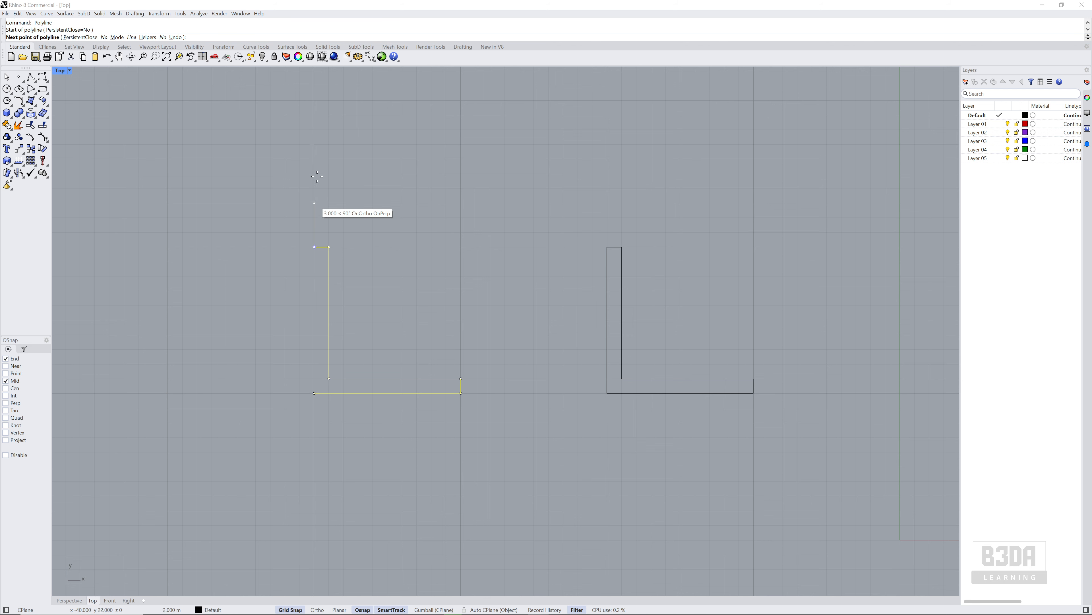
left_click(314, 100)
left_click(227, 100)
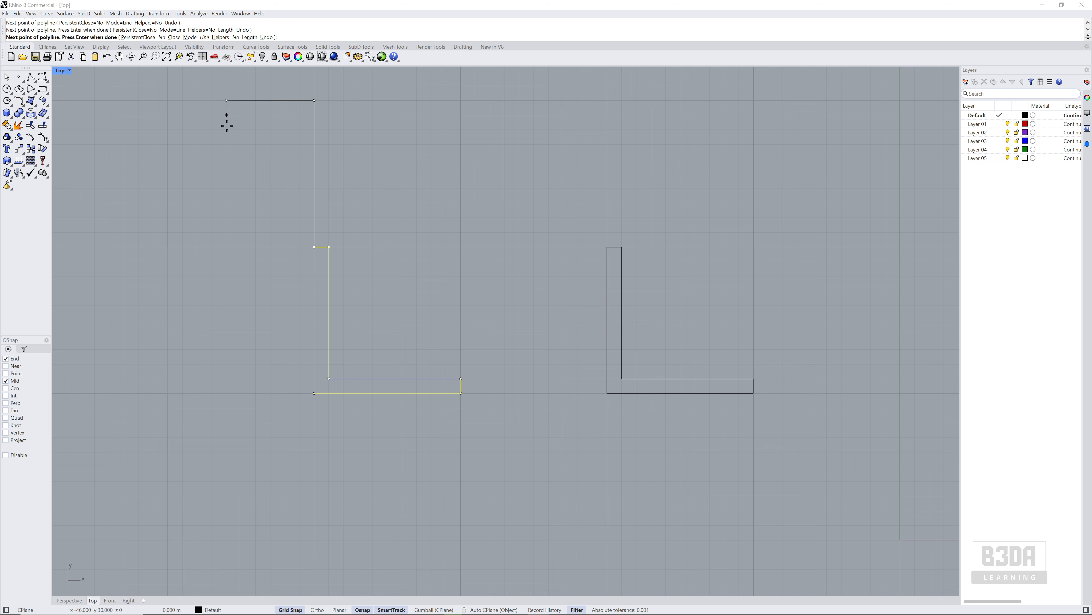
left_click(227, 115)
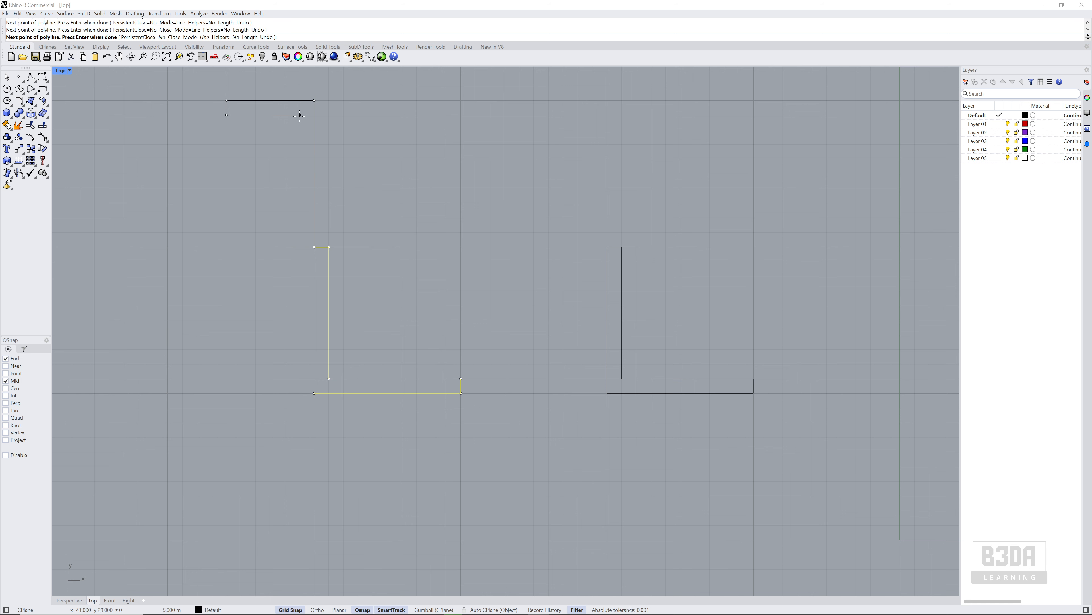
Continue the polyline 5 m right, 10 m down and 1 m right, and finish it at the L-shape's lower free end
left_click(300, 115)
left_click(300, 261)
left_click(314, 261)
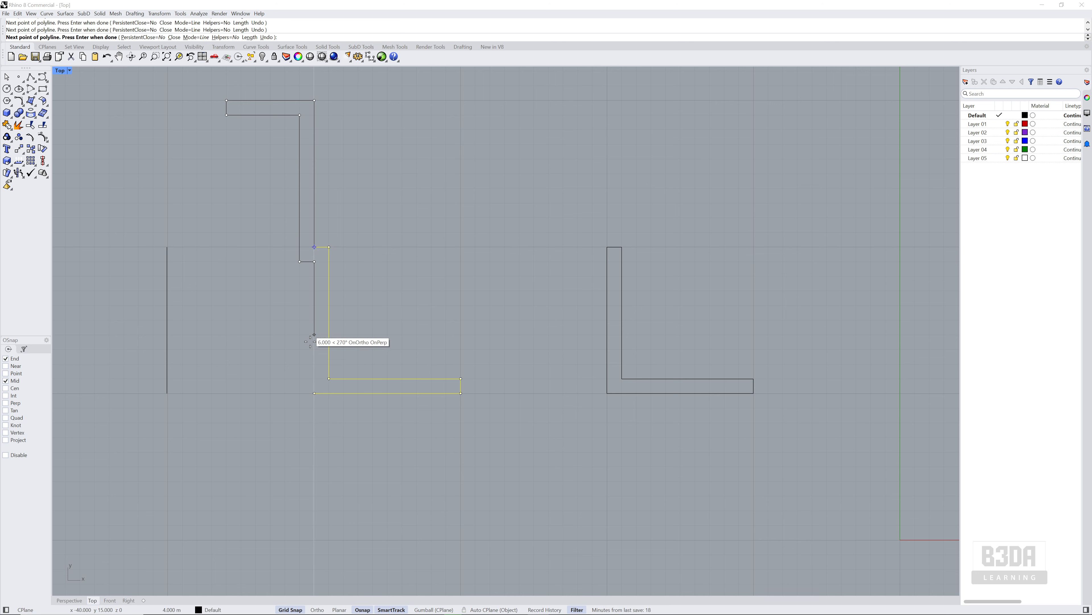
left_click(315, 392)
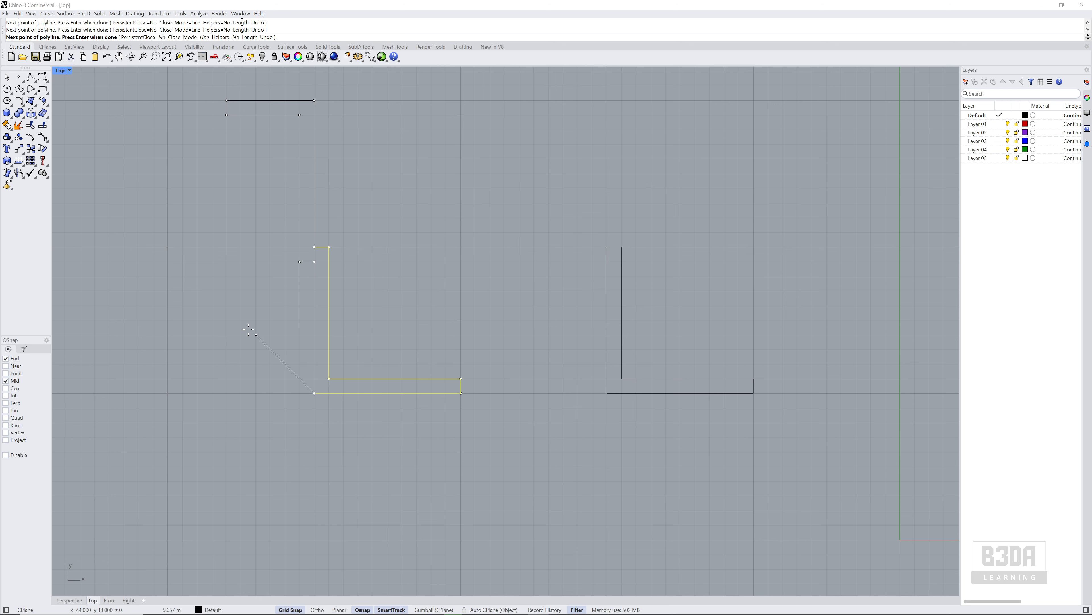
key("Return")
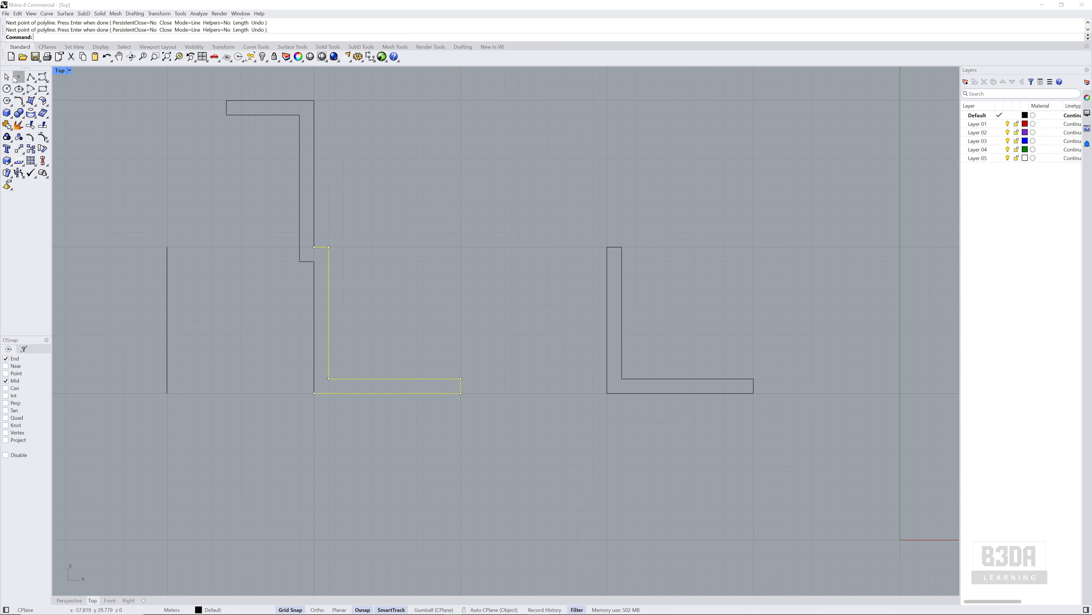
Select the new stepped polyline and the open L-shape in turn to check whether they are separate curves
key("Escape")
left_click(316, 219)
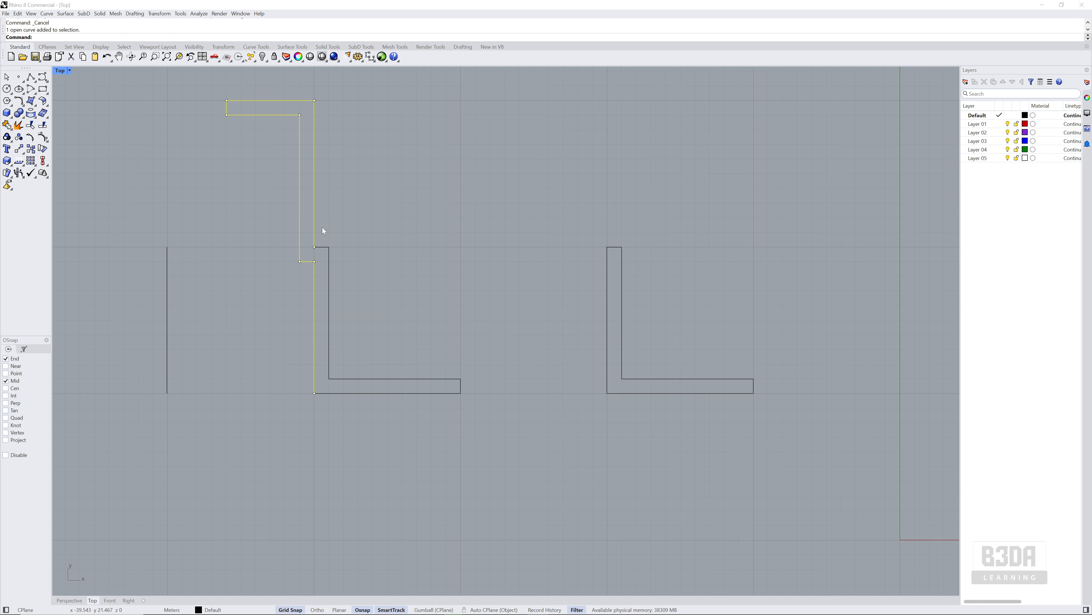
left_click(330, 258)
left_click(314, 276)
left_click(329, 277)
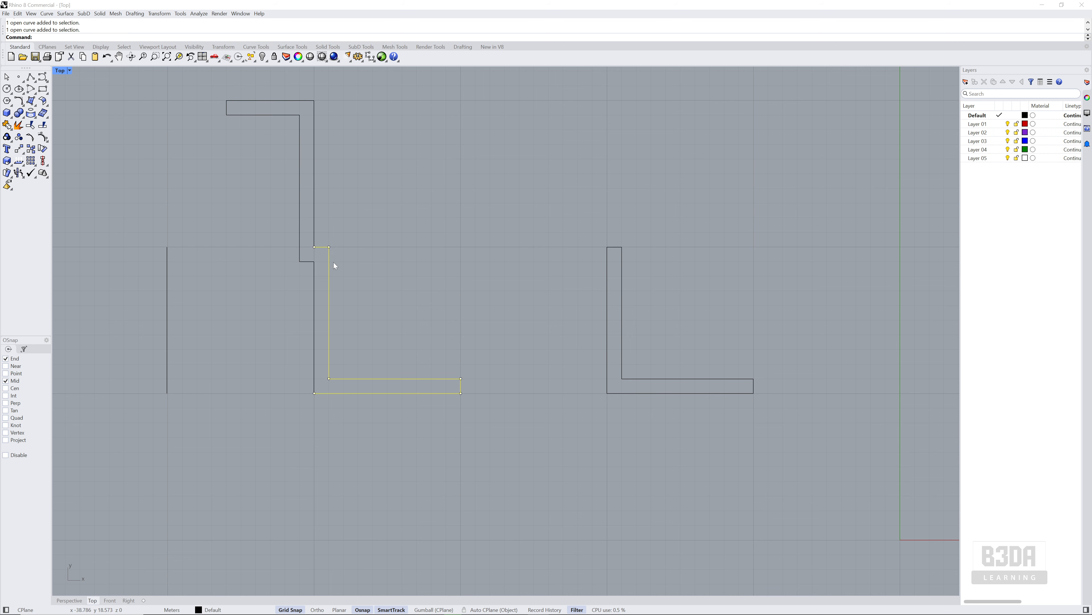
Select the stepped polyline and the open L-shape together with a crossing window and join them into one closed curve
left_click(338, 226)
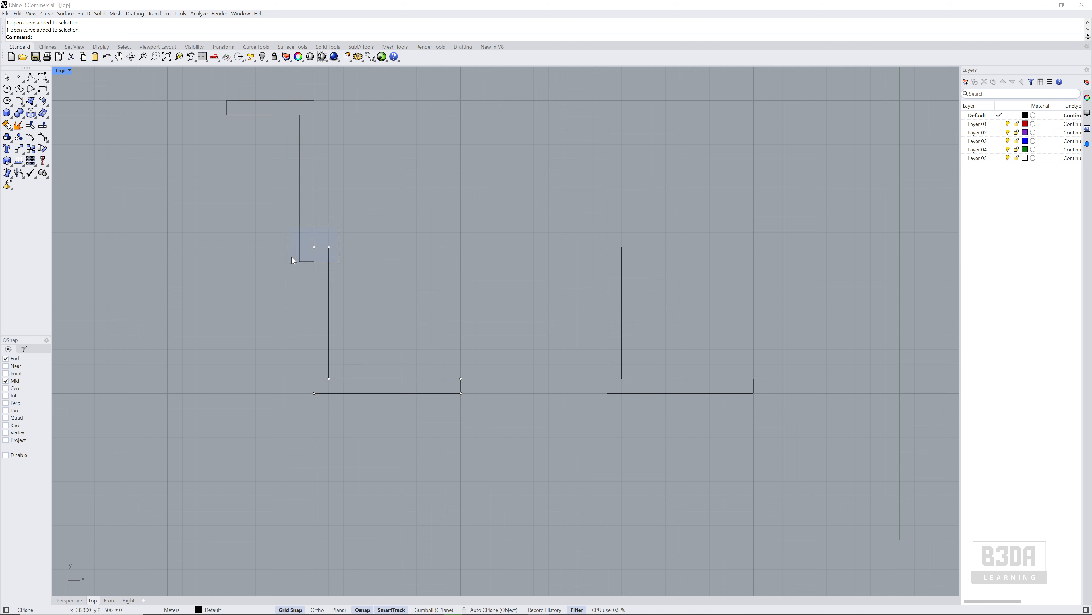
left_click_drag(316, 240, 270, 290)
left_click_drag(270, 289, 270, 289)
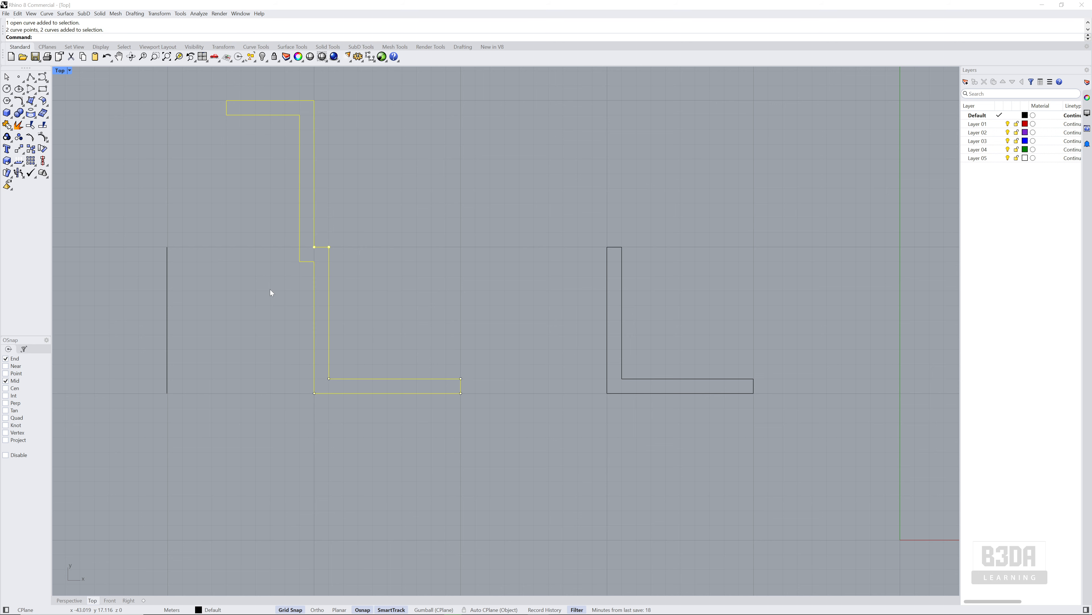
left_click(516, 131)
left_click_drag(505, 145, 279, 286)
left_click(7, 124)
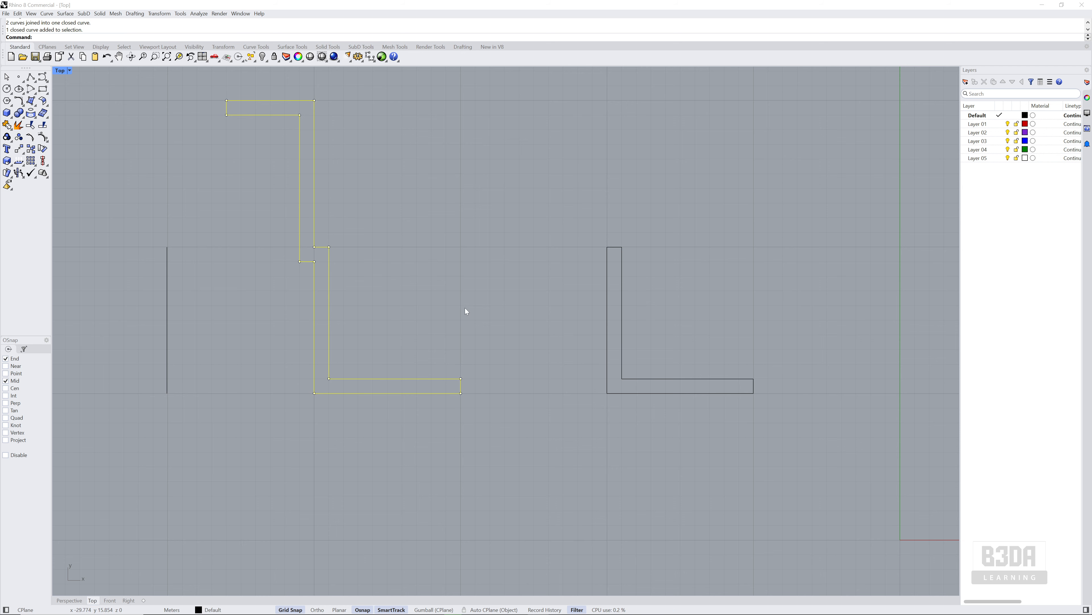
right_click_drag(465, 308, 513, 369)
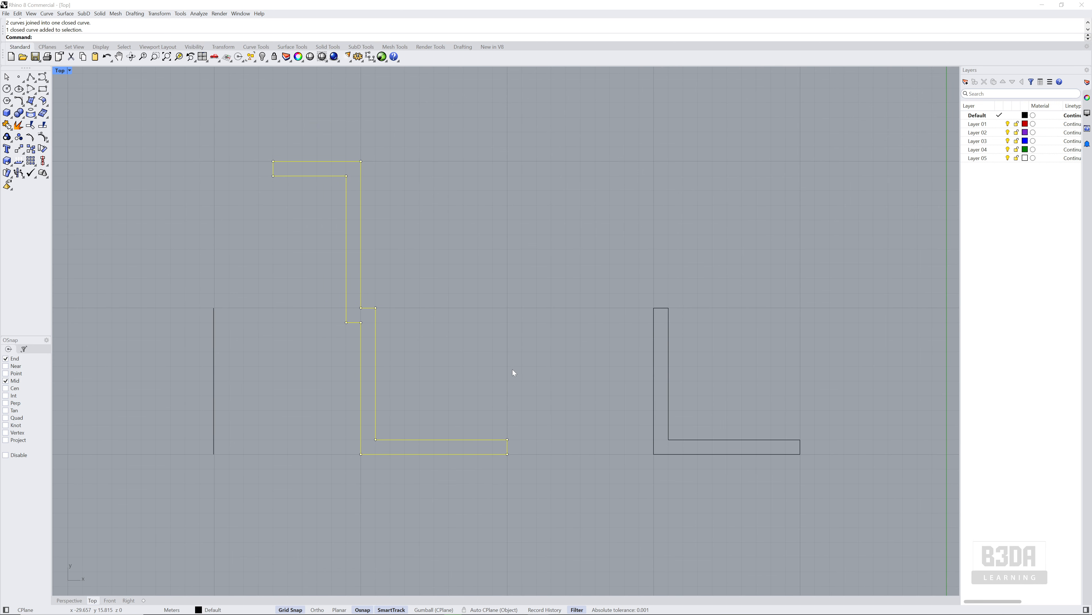